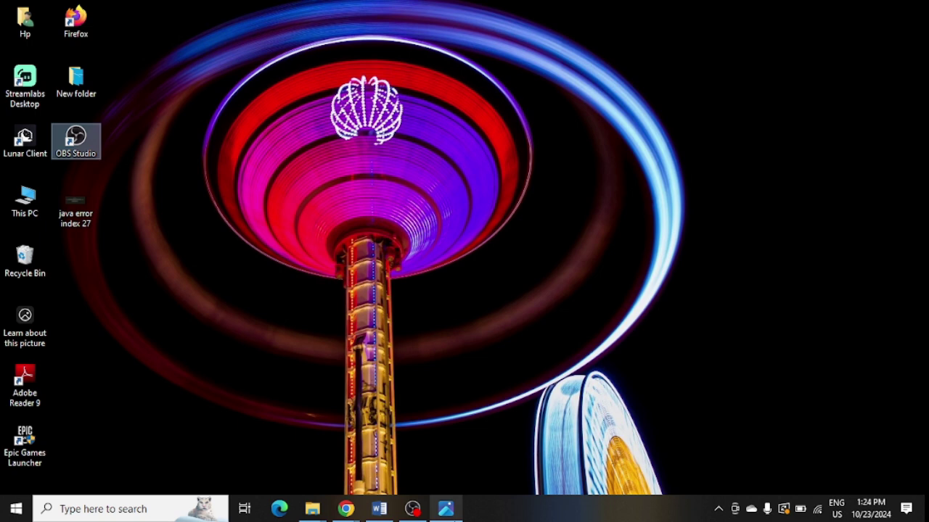
- Find Windows Defender Firewall through Windows search and open its list of allowed apps and features
left_click(117, 501)
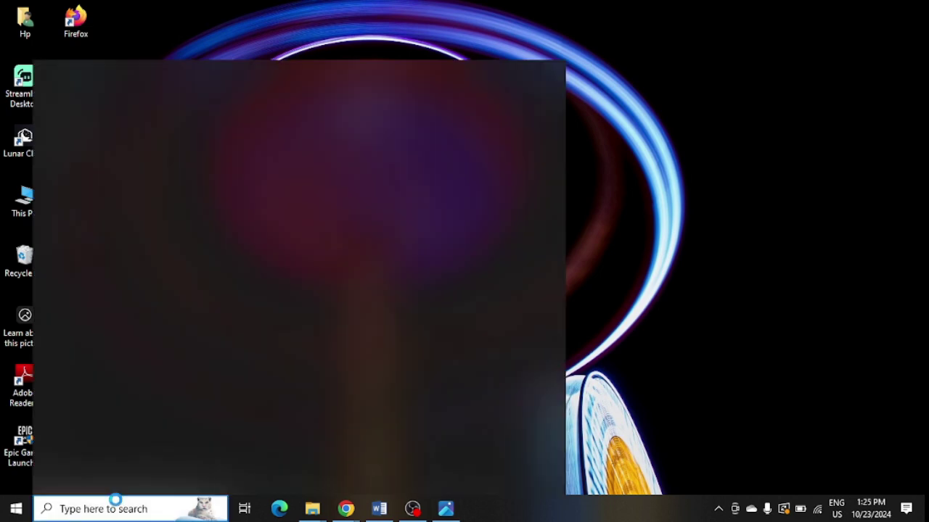
type("windows de")
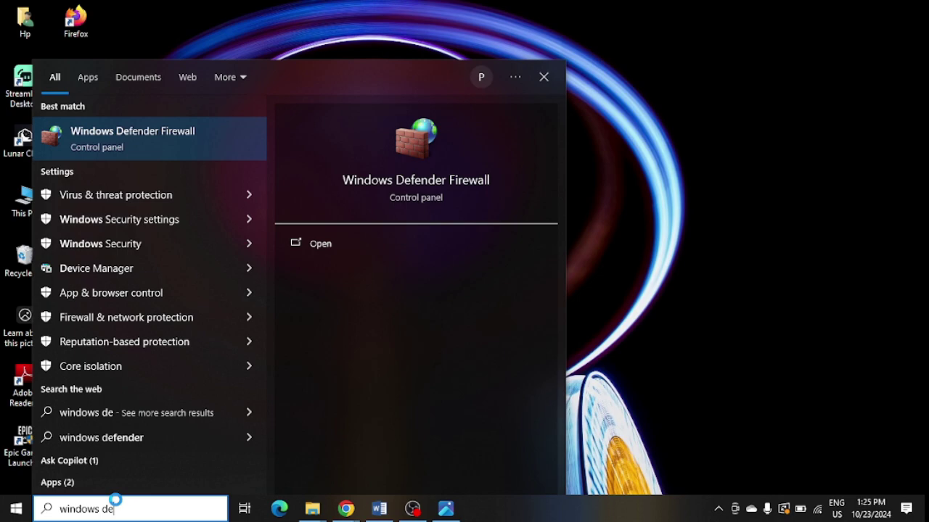
left_click(113, 141)
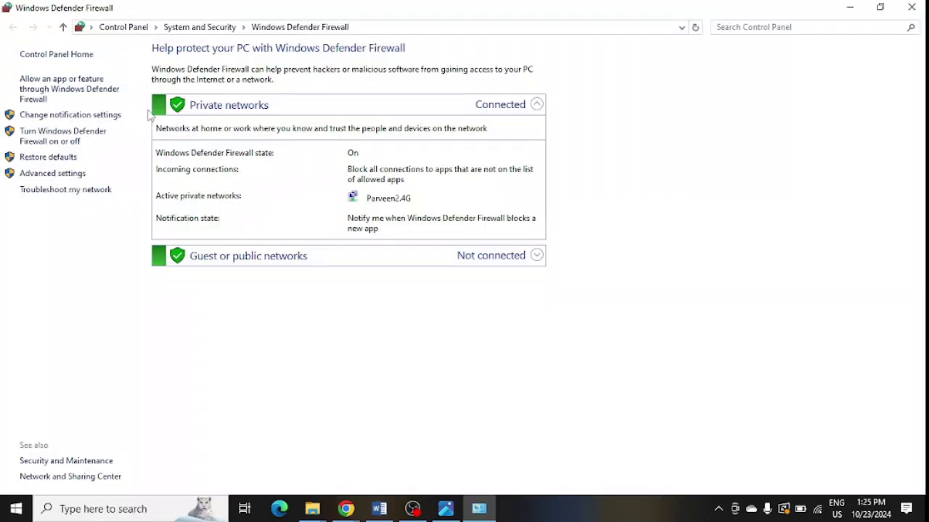
left_click(32, 87)
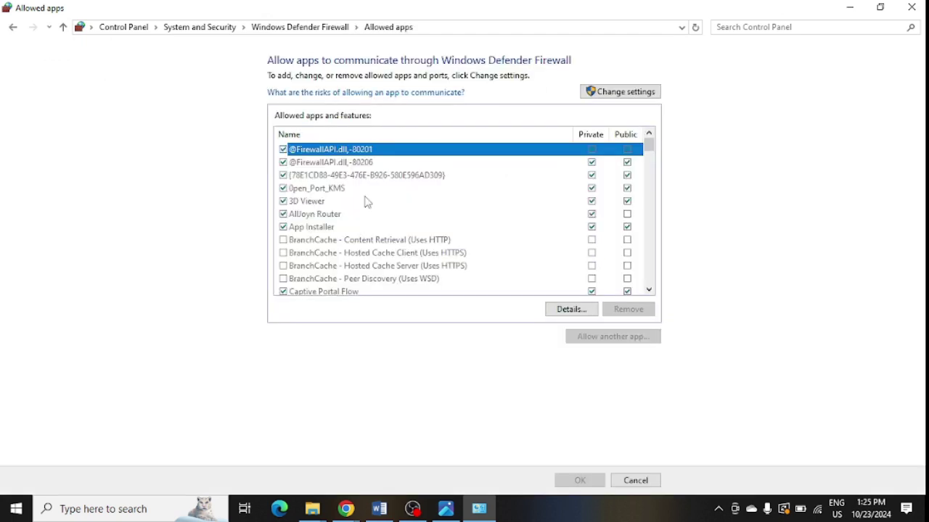
- Unlock the allowed apps settings and allow both java and javaw through the firewall on public networks
left_click(625, 92)
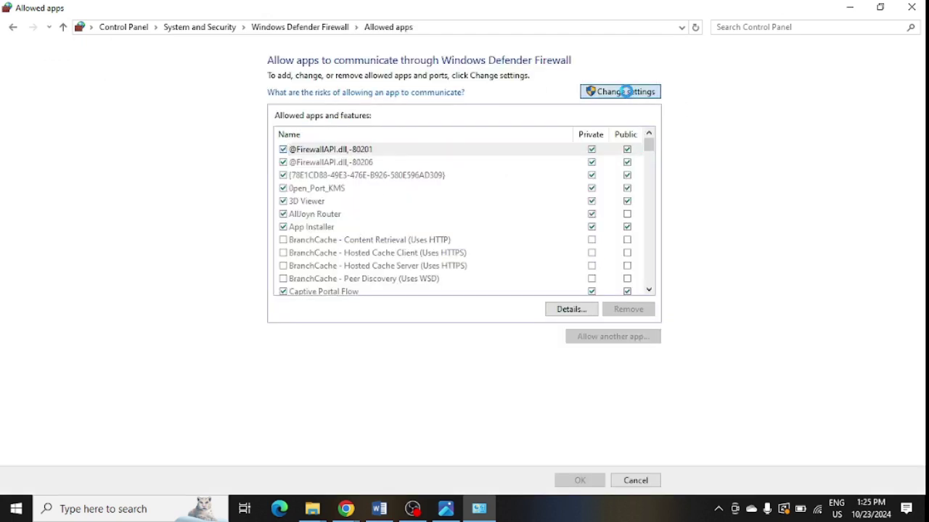
scroll(650, 158, "down", 3)
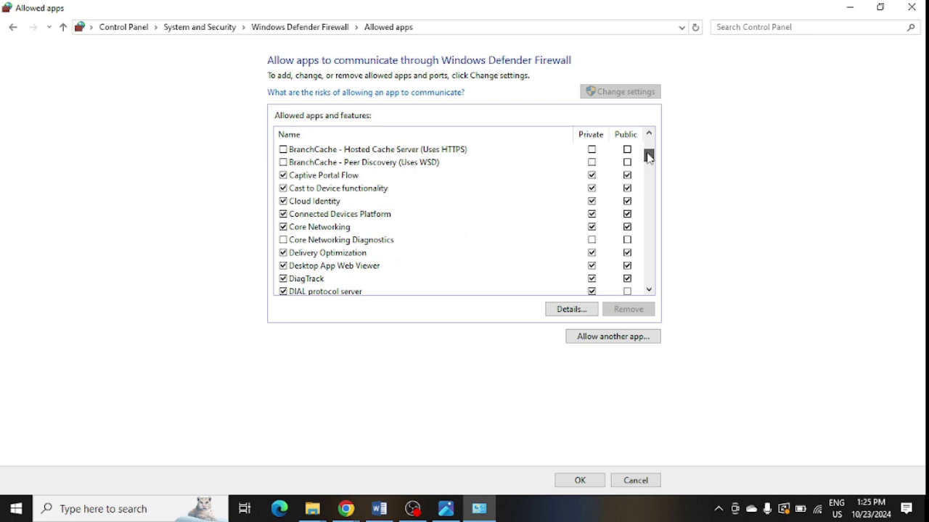
left_click_drag(650, 158, 650, 179)
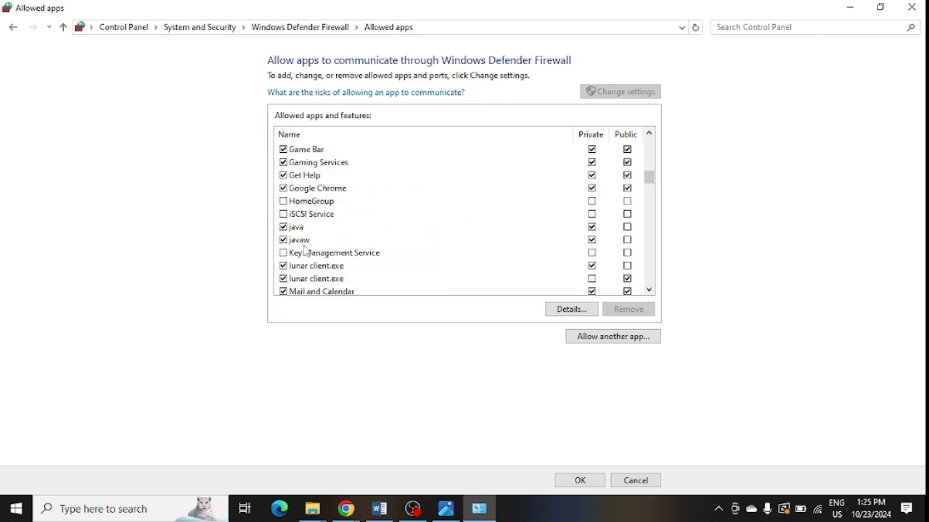
left_click(627, 227)
left_click(628, 239)
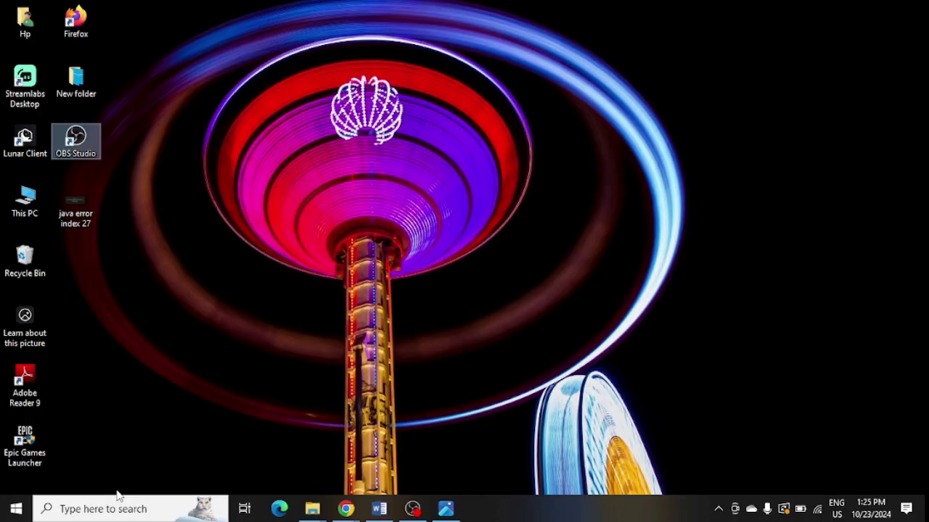
- Open Control Panel's list of programs for uninstalling and select Java 8 Update 51 (64-bit)
left_click(118, 506)
type("con")
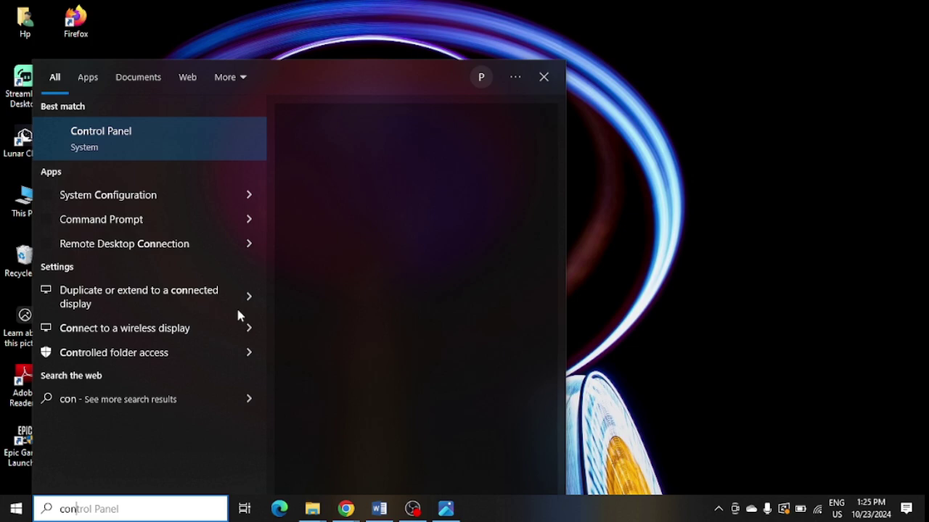
left_click(167, 141)
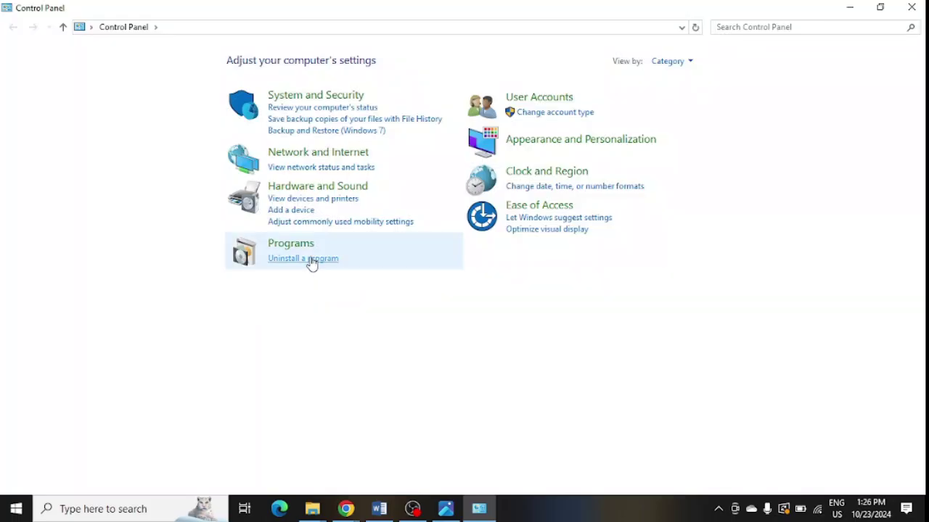
left_click(303, 259)
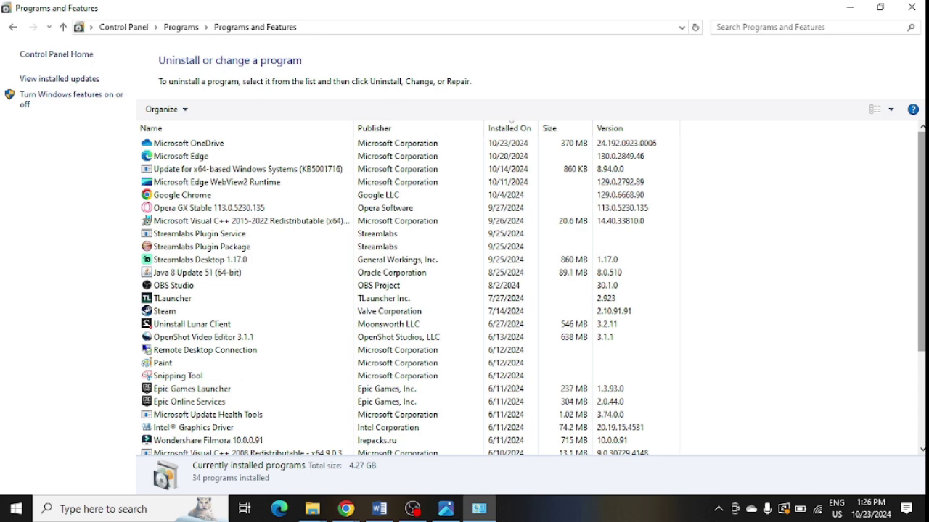
scroll(266, 187, "down", 2)
scroll(266, 187, "up", 1)
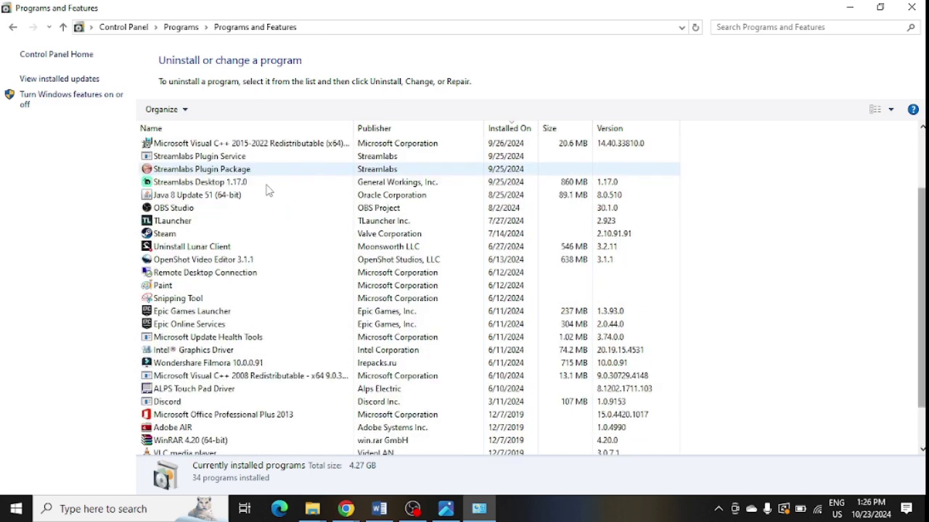
left_click(164, 198)
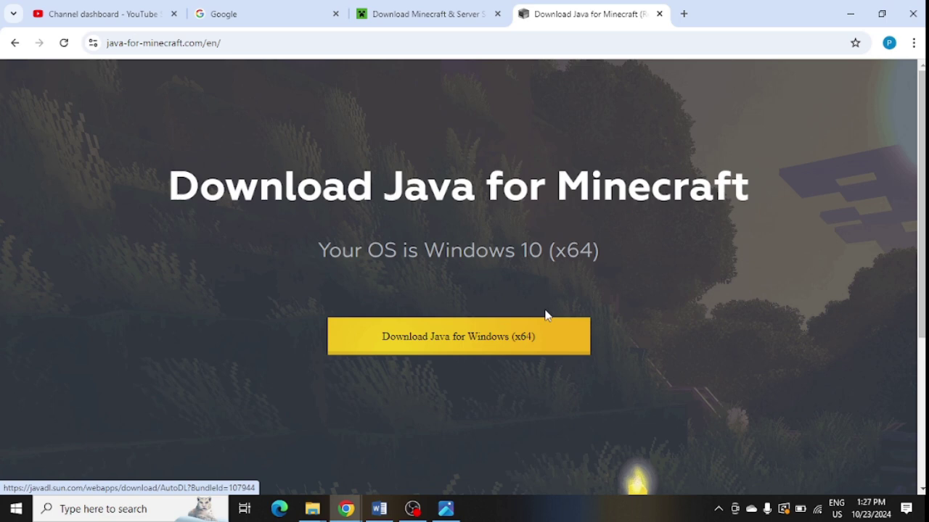
- Review the Java for Minecraft download page, and check the system type in This PC's properties
scroll(464, 279, "down", 2)
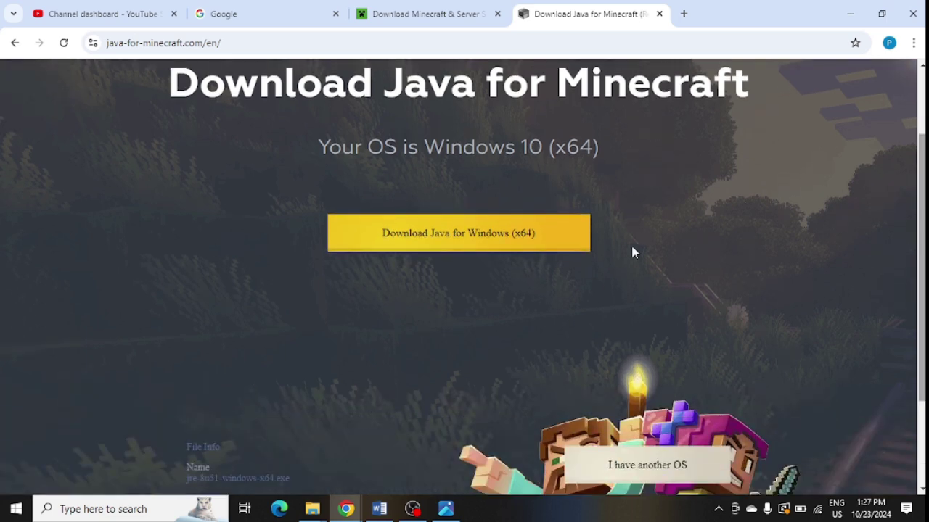
key("super+d")
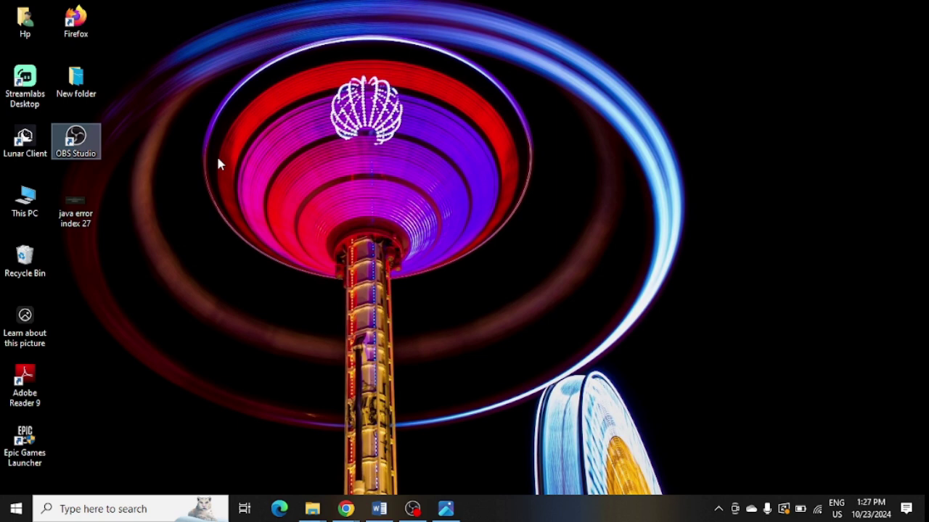
left_click(27, 215)
right_click(27, 215)
left_click(142, 372)
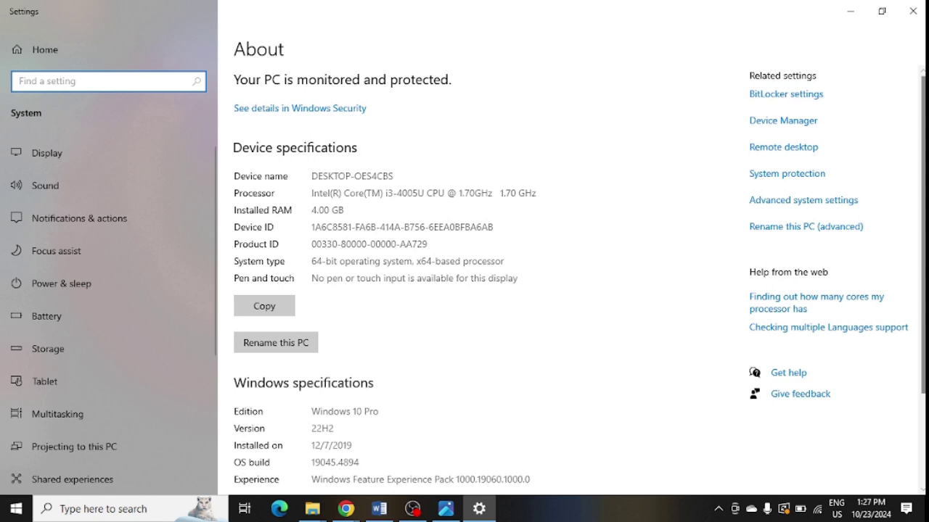
scroll(479, 276, "down", 2)
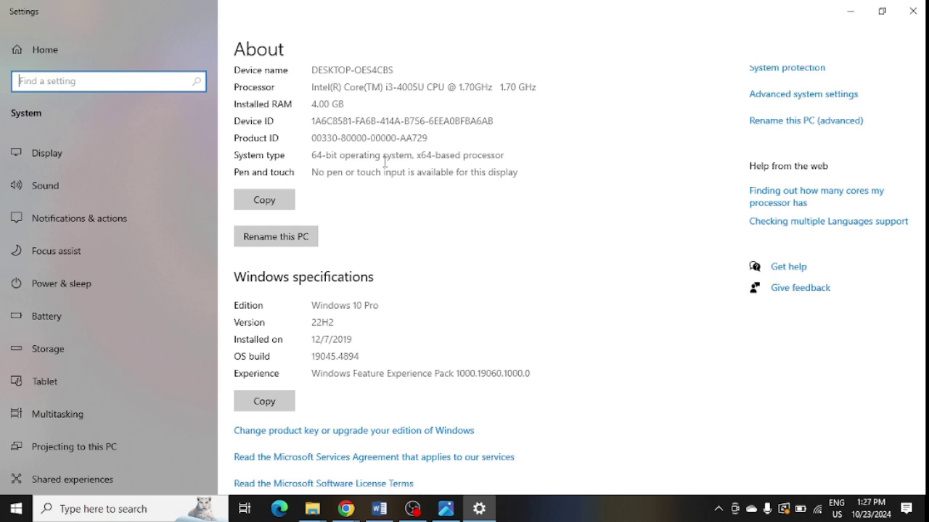
- Switch back to Chrome to view the Windows (x64) Java download, and return to the desktop
mouse_move(345, 508)
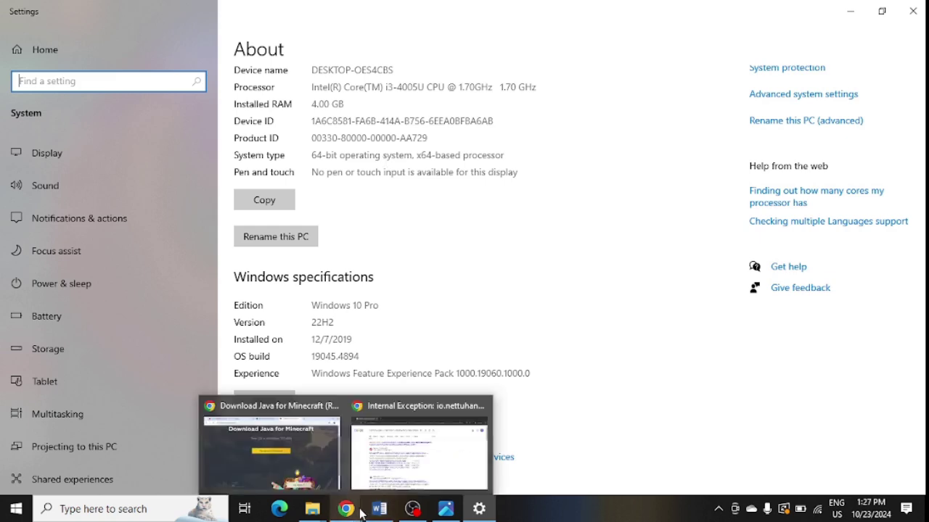
left_click(330, 478)
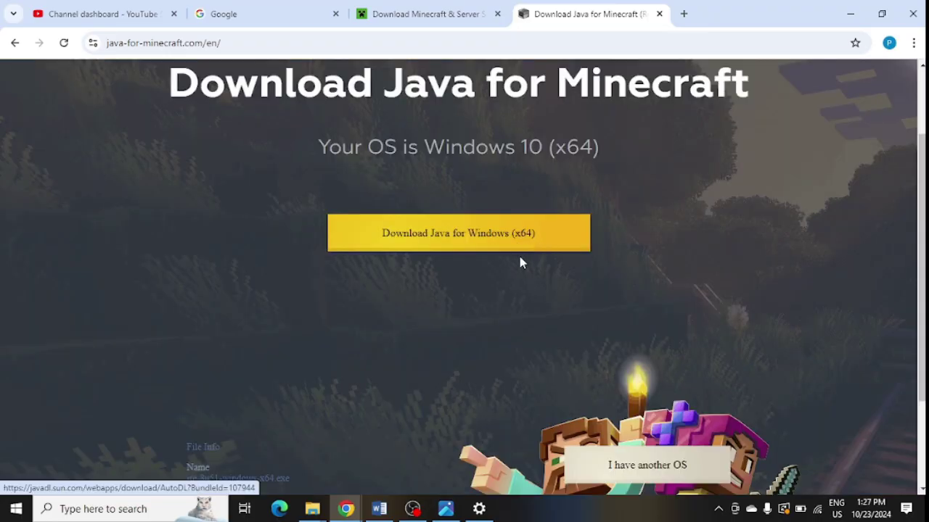
key("super+d")
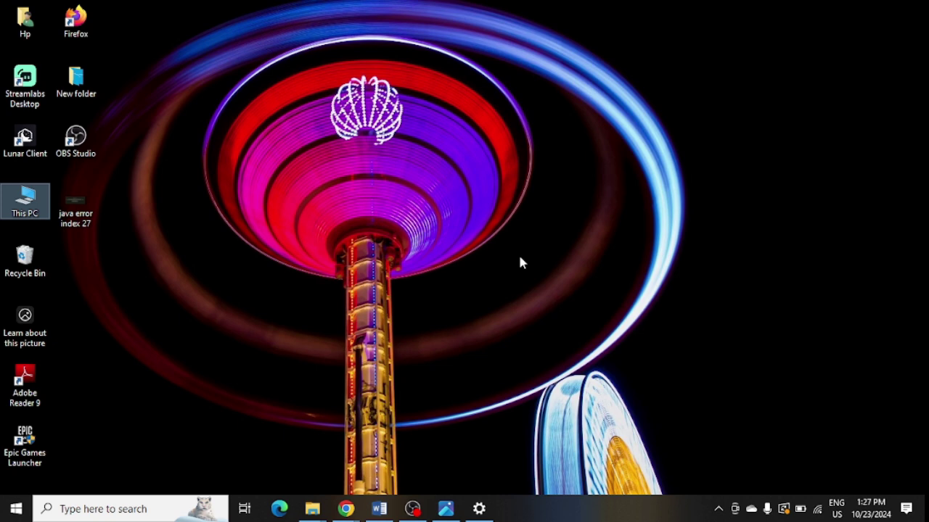
- Open the C:\Program Files\Java folder from This PC and select the jre1.8.0_51 folder
double_click(30, 202)
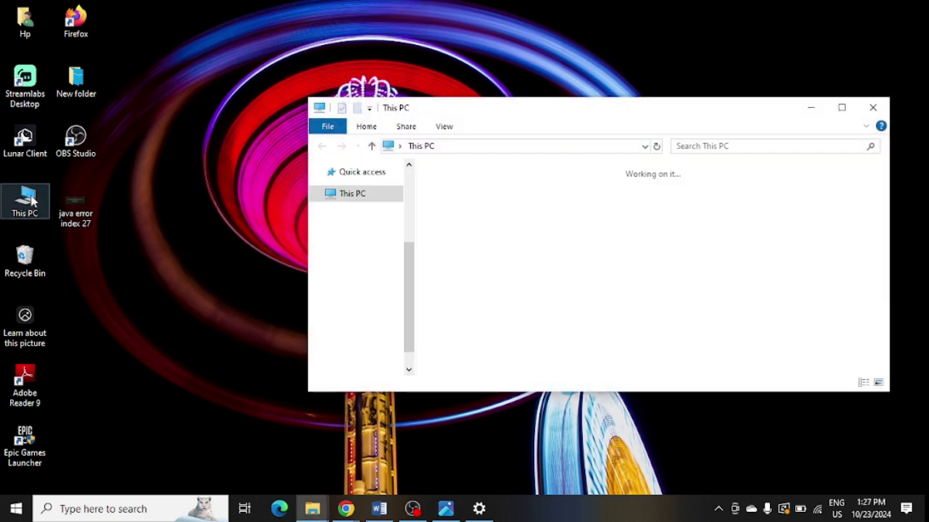
double_click(548, 120)
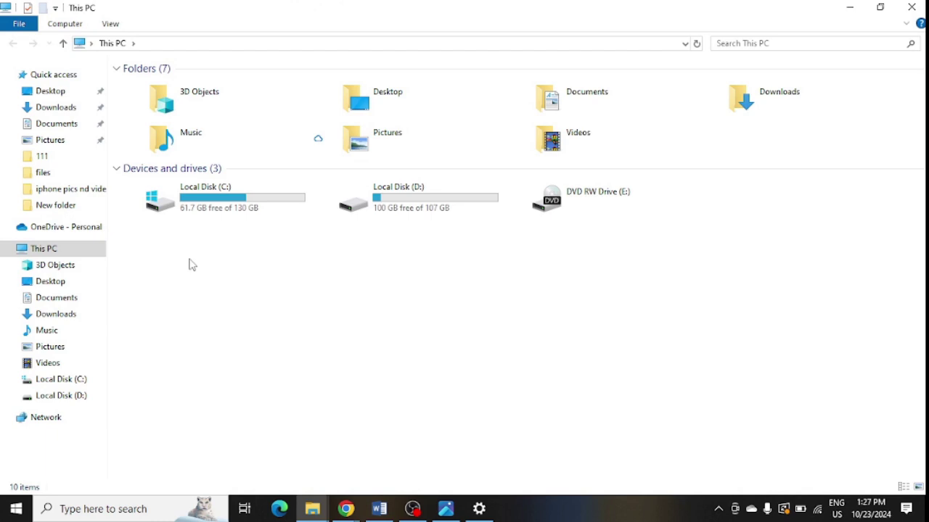
double_click(217, 204)
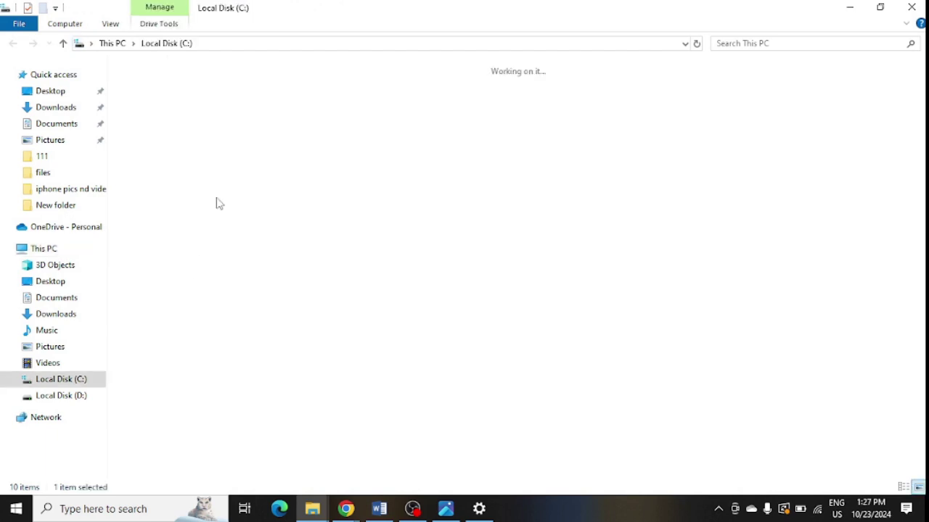
double_click(282, 125)
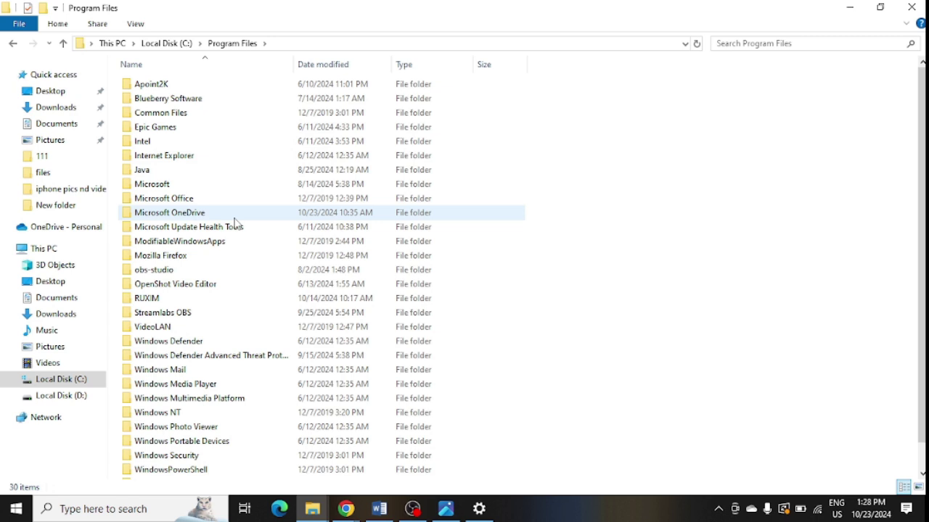
double_click(198, 169)
left_click_drag(183, 139, 145, 82)
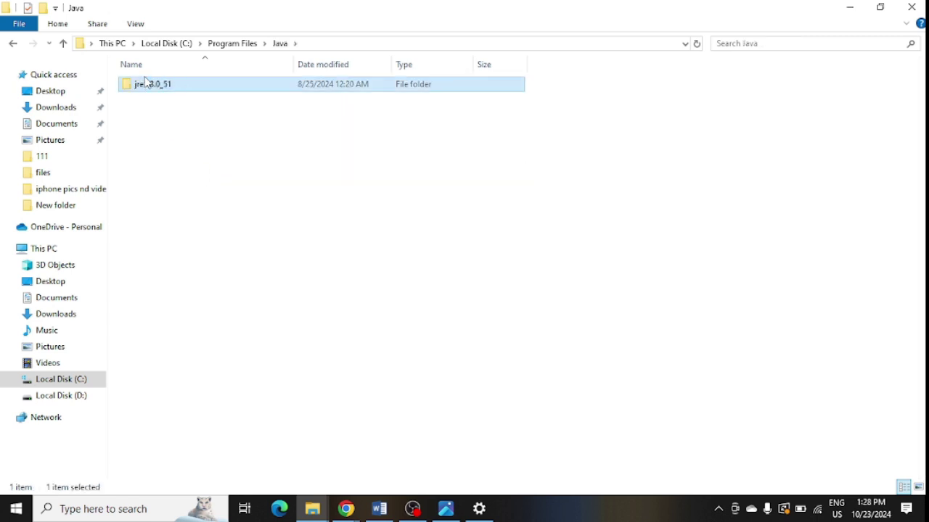
- Go to C:\Users\Hp\AppData\Roaming\.tlauncher\starter and open the jre_default folder
left_click(306, 43)
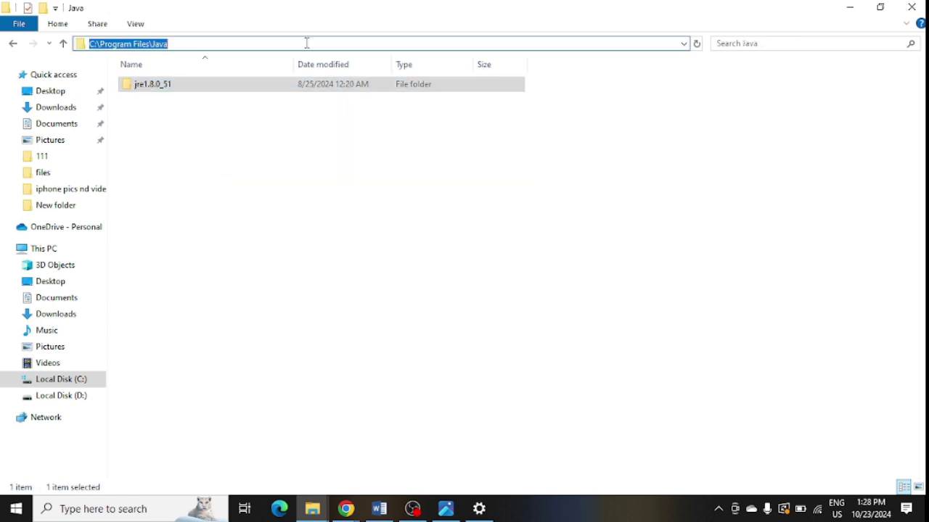
type("C:\\Users\\Hp\\AppData\\Roaming\\.tlauncher\\starter")
key("Return")
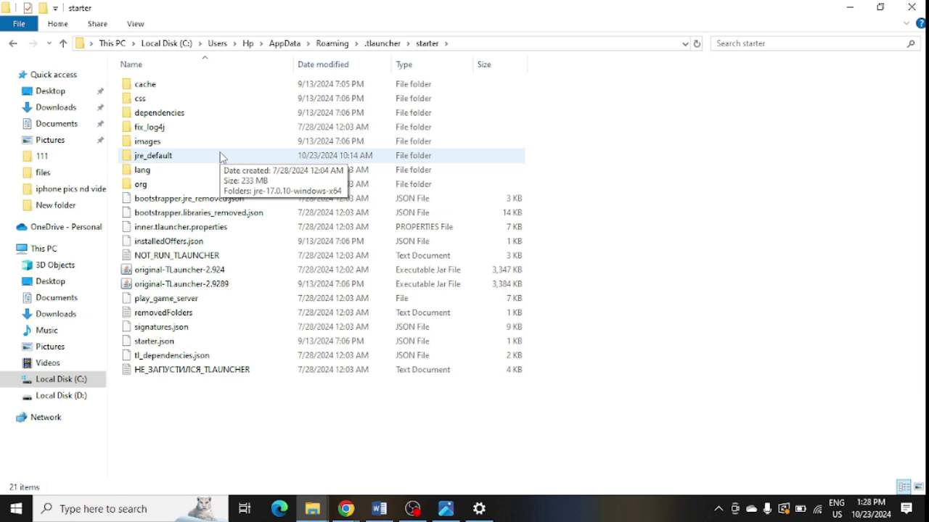
double_click(221, 157)
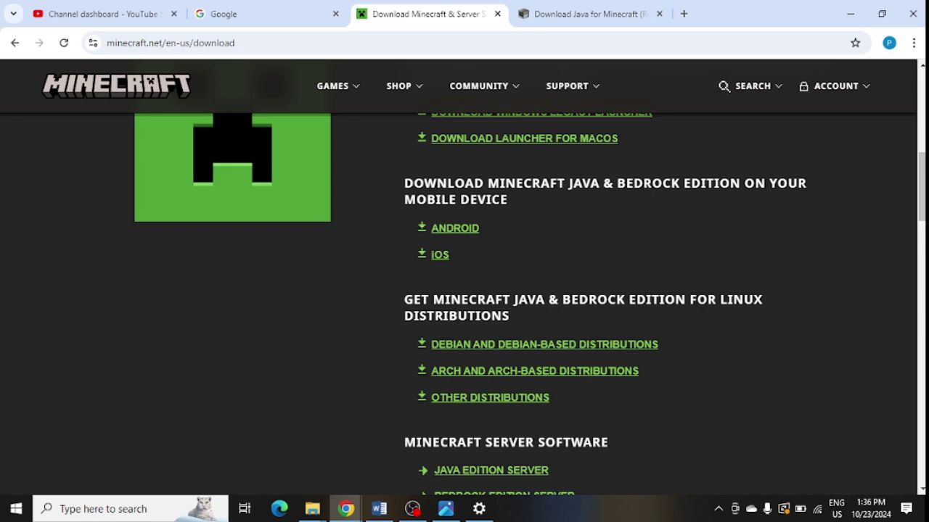
- Look through the launcher and platform download options on the Minecraft download page
scroll(920, 166, "up", 5)
scroll(920, 165, "down", 2)
scroll(464, 279, "down", 1)
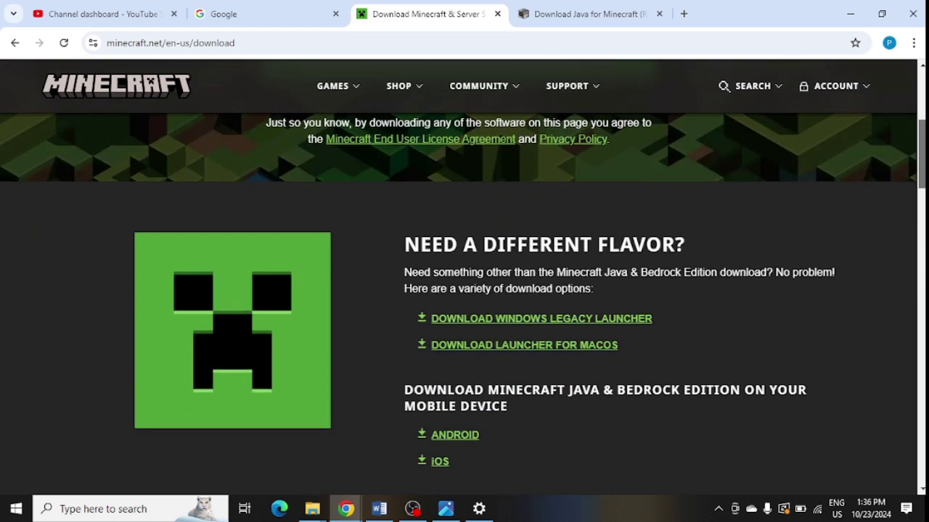
scroll(464, 279, "up", 4)
scroll(464, 291, "down", 5)
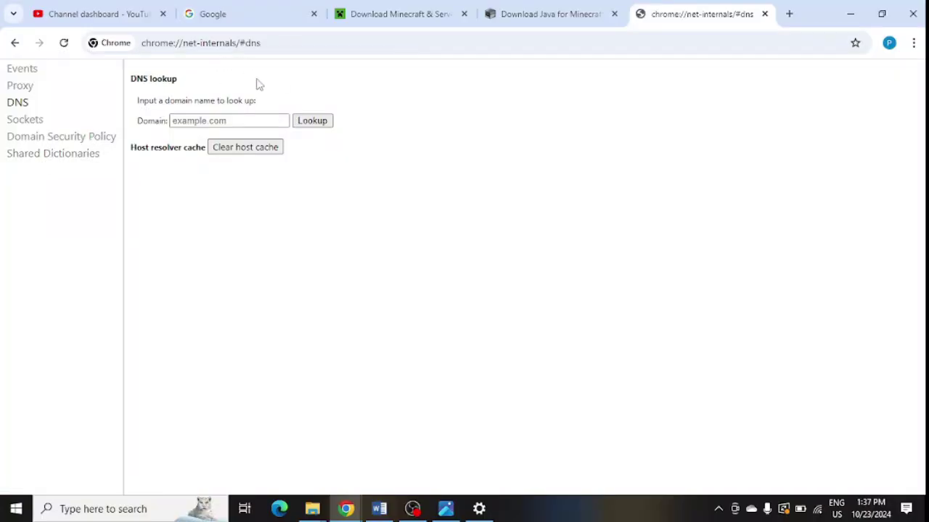
left_click(198, 119)
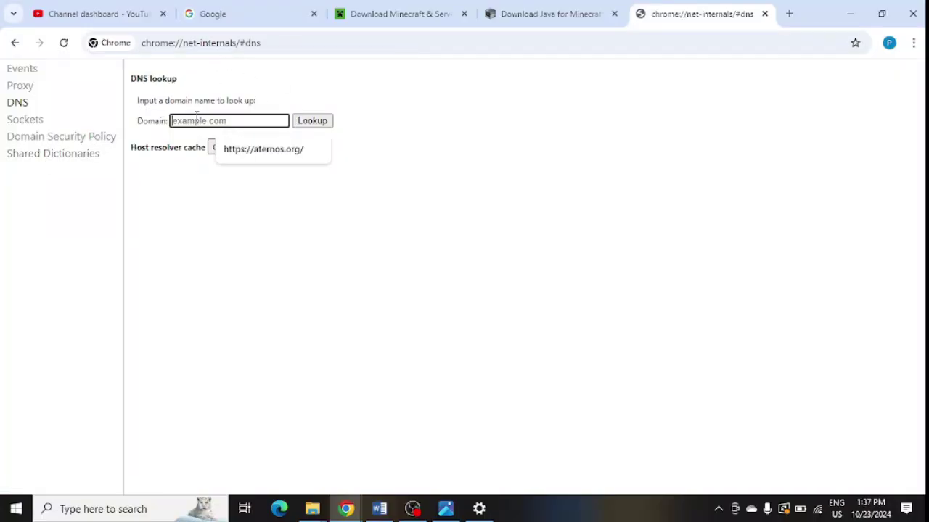
left_click(242, 148)
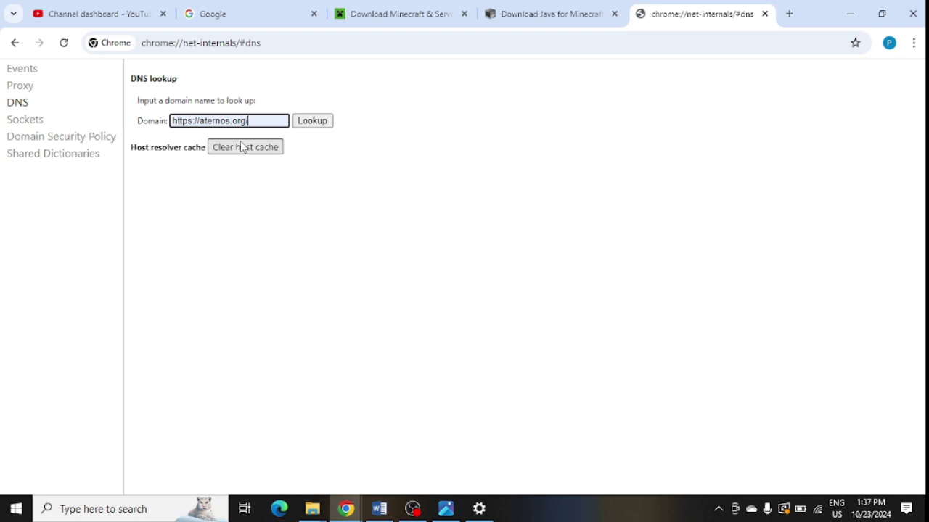
key("BackSpace")
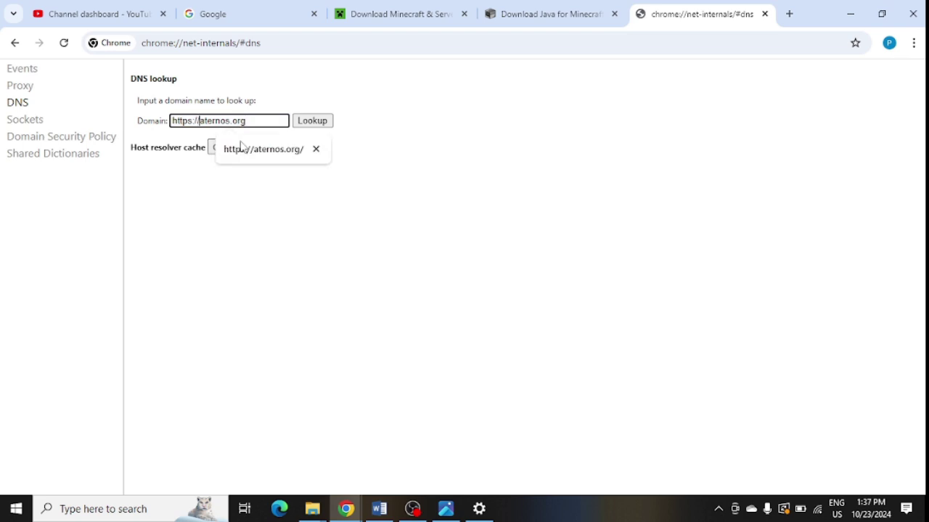
key("Home")
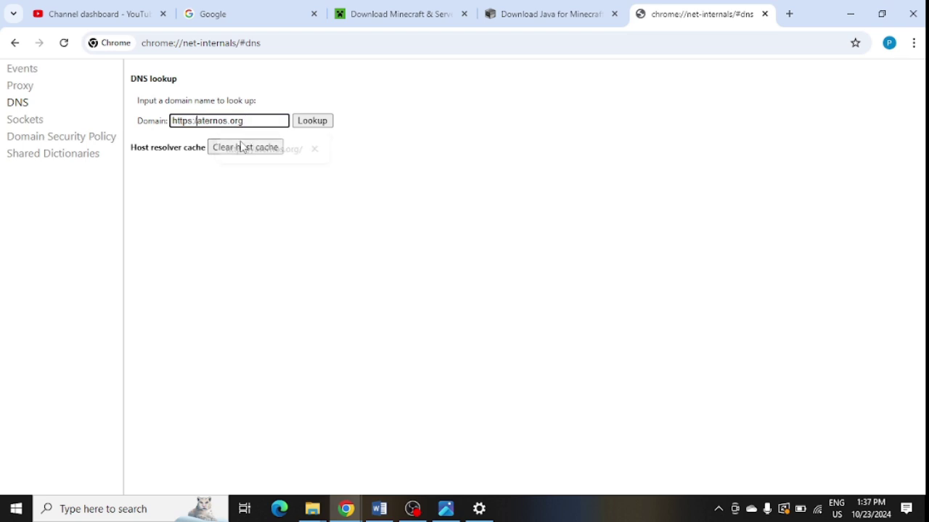
key("Delete")
key("Delete")
key("Delete")
key("Delete")
key("Delete")
key("Delete")
key("Delete")
key("Delete")
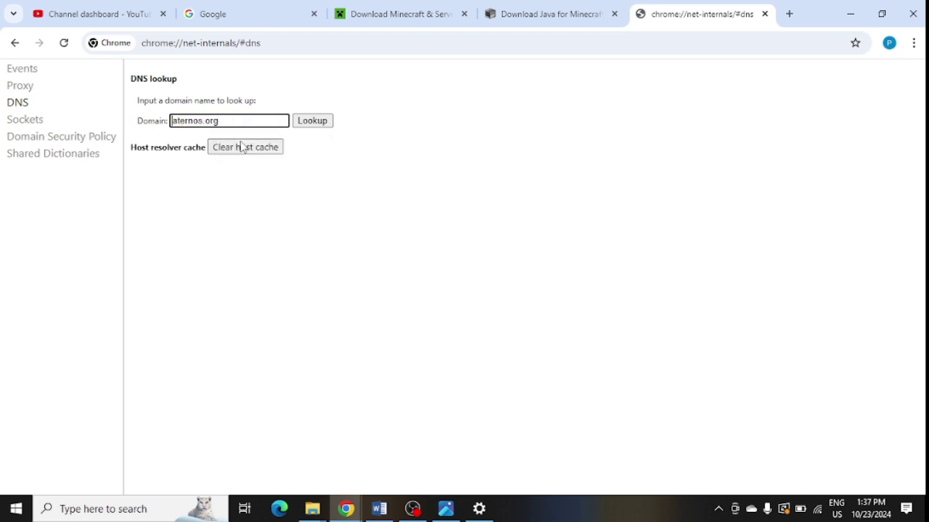
- Run the DNS lookup for aternos.org and minimize the browser window
left_click(313, 121)
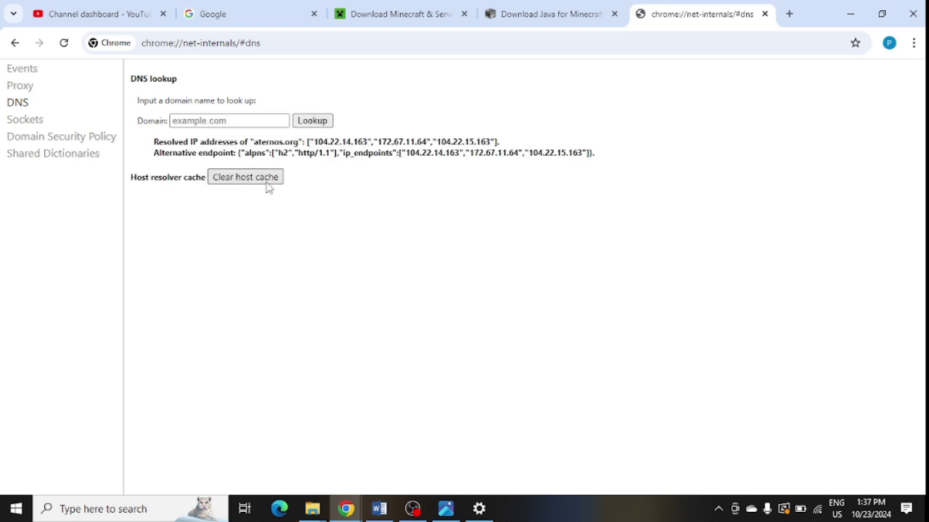
left_click(346, 508)
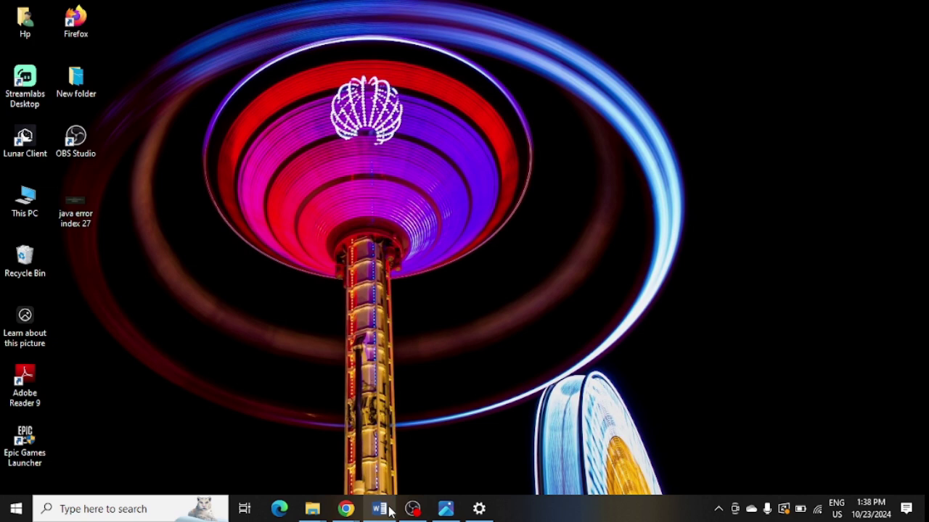
- Open Command Prompt as administrator and flush the DNS cache with ipconfig /flushdns
left_click(80, 510)
type("comm")
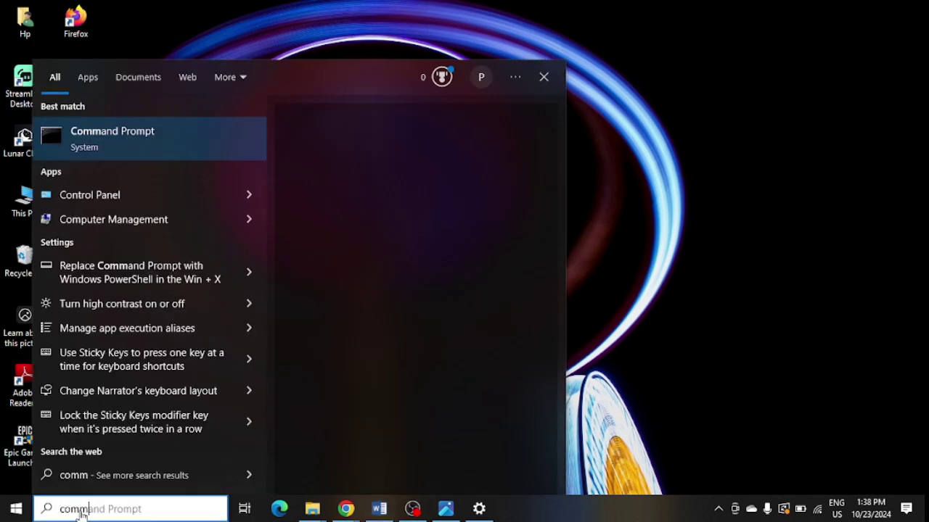
right_click(138, 139)
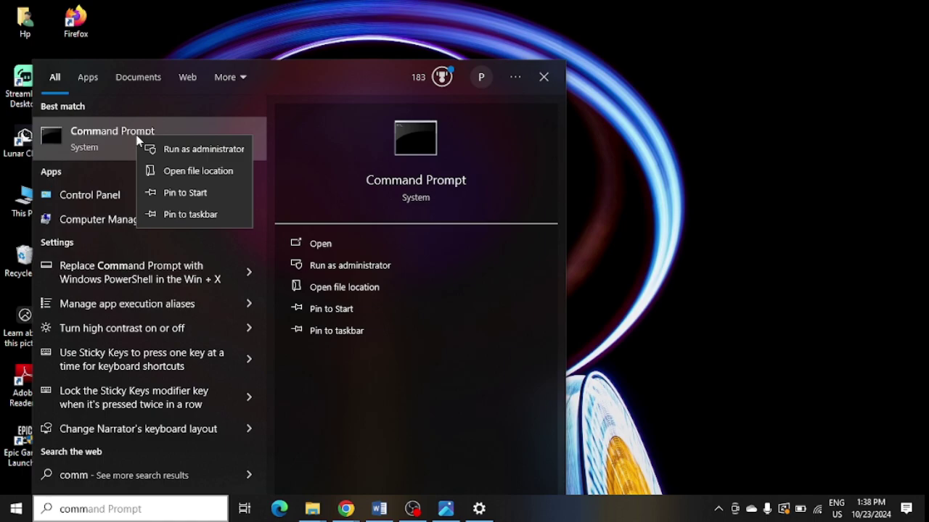
left_click(158, 147)
type("ipconfig /flushdns")
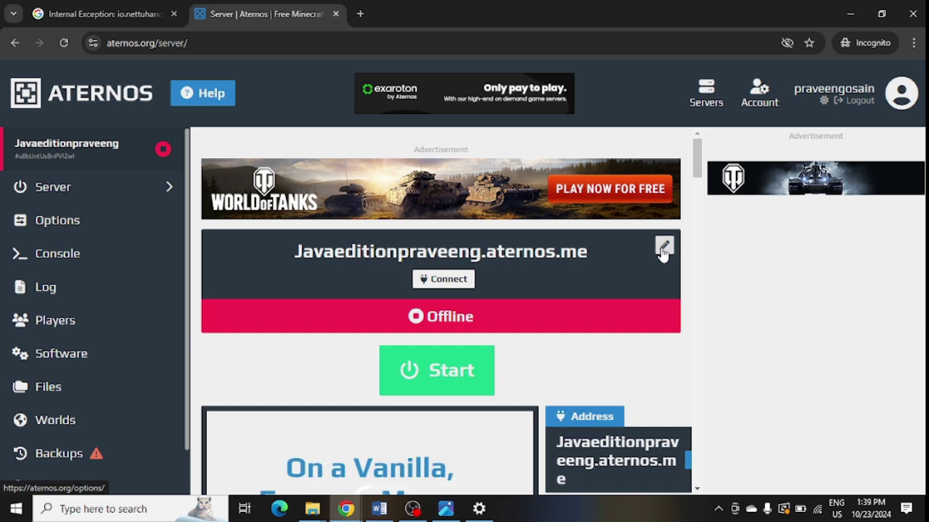
- Open the Aternos server's options and turn on Cracked and Whitelist in server.properties
left_click(663, 251)
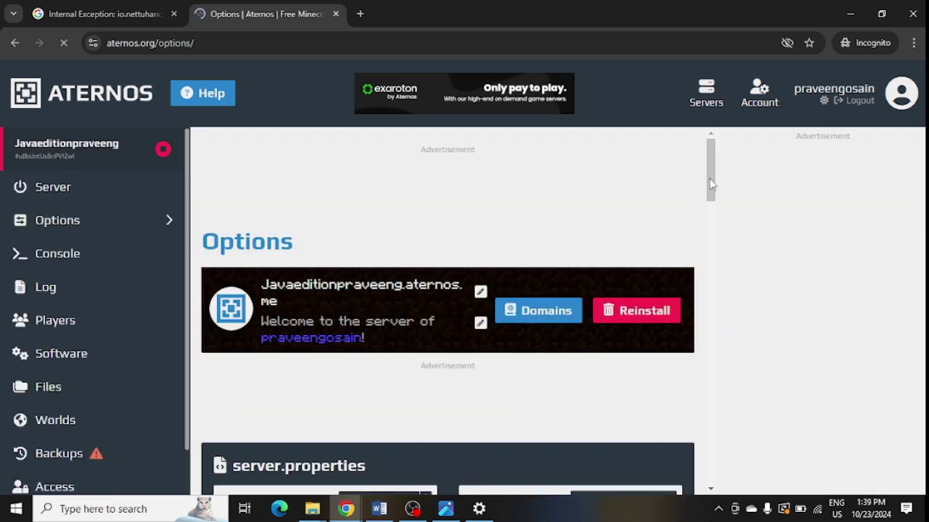
left_click_drag(711, 184, 711, 231)
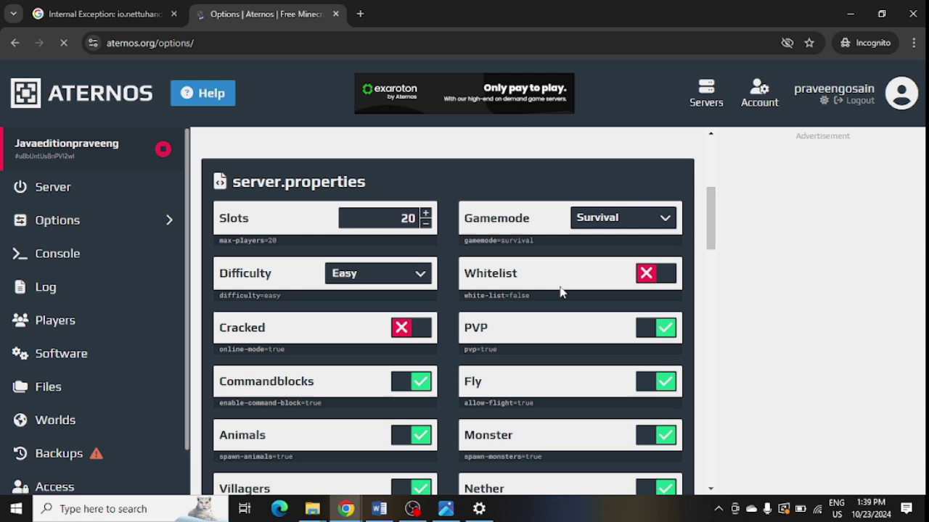
left_click(416, 334)
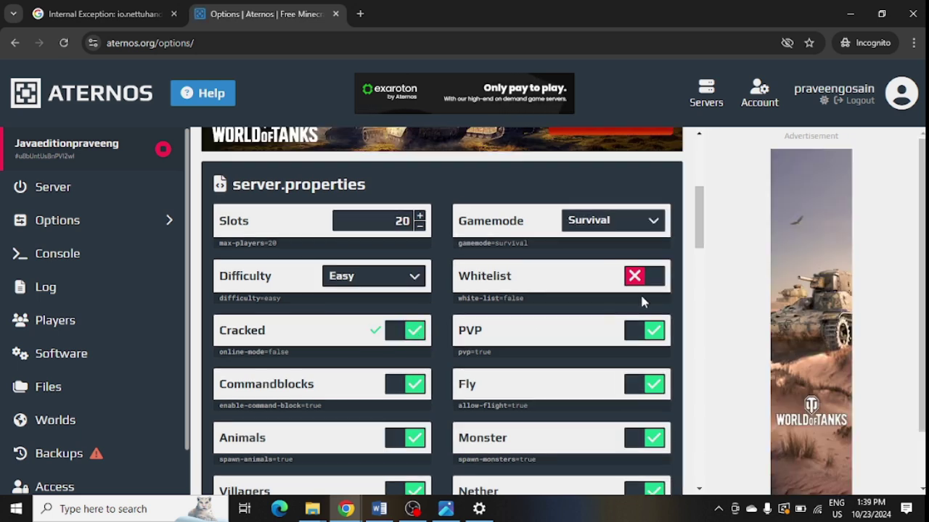
left_click(655, 280)
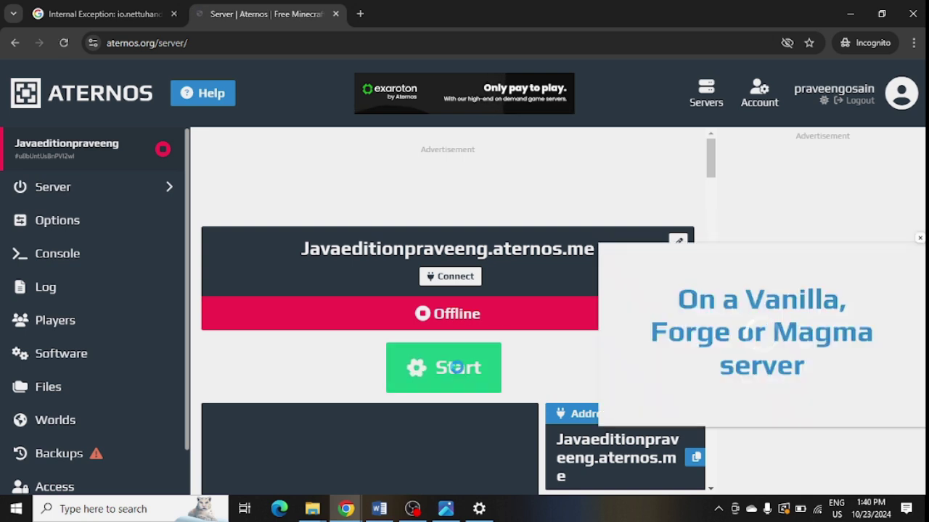
- Start the Aternos server from its server page
left_click(457, 367)
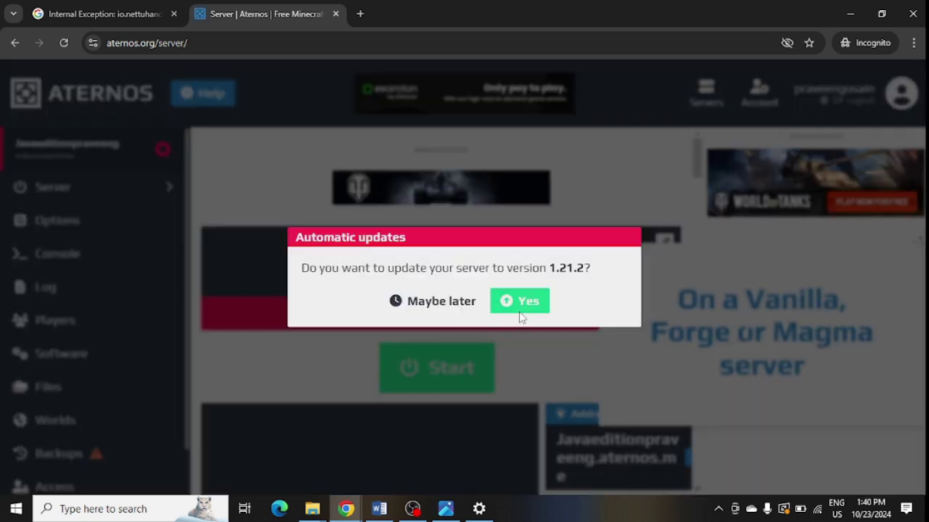